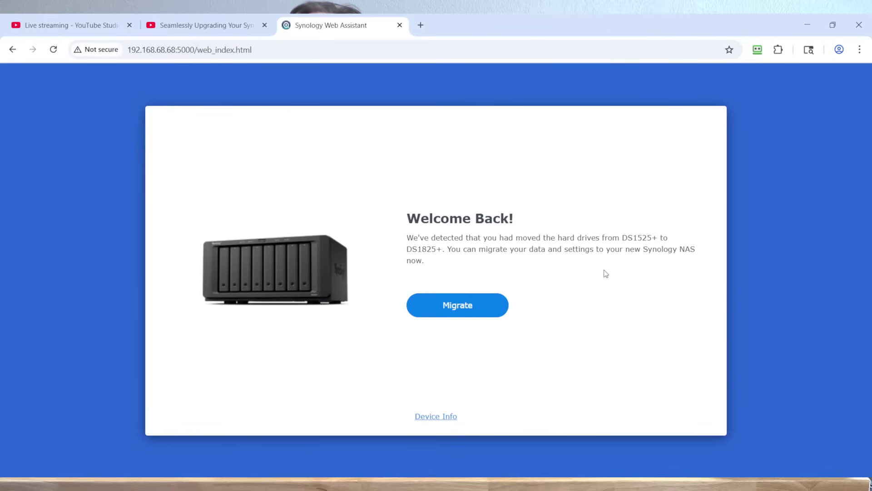
Migrate the drives to the DS1825+, retaining system configurations, and auto-install the latest DSM
left_click(469, 309)
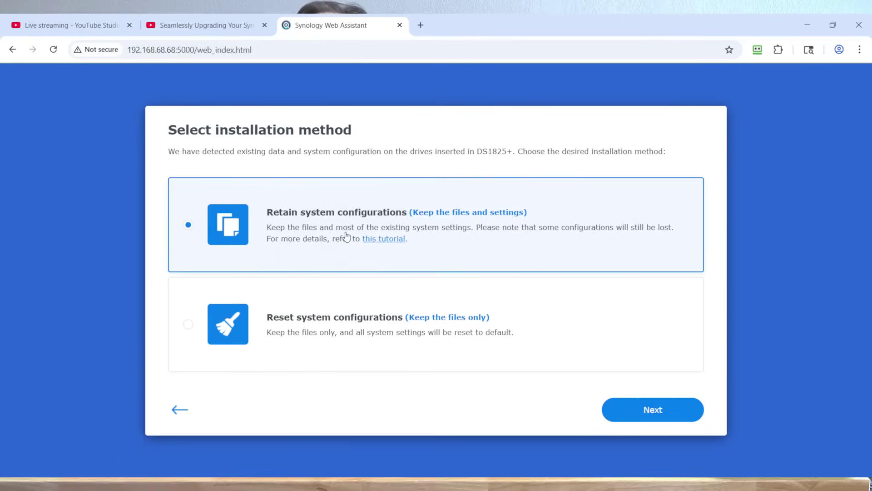
left_click(640, 415)
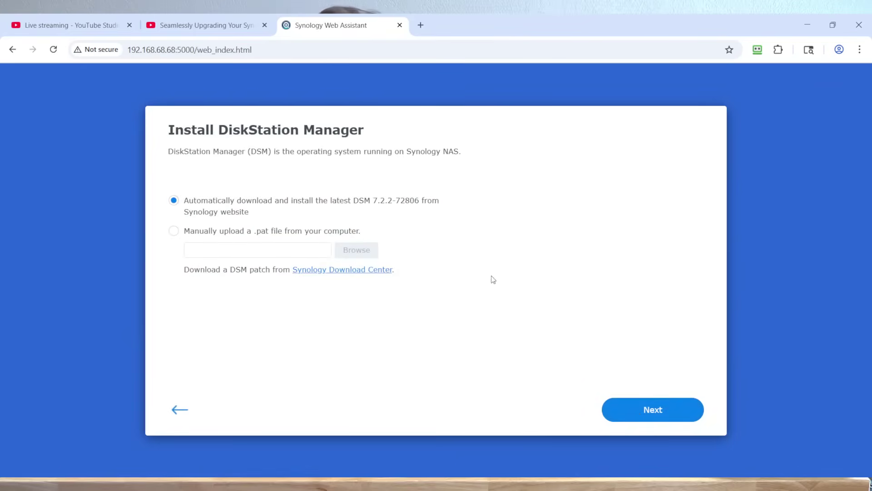
left_click(640, 415)
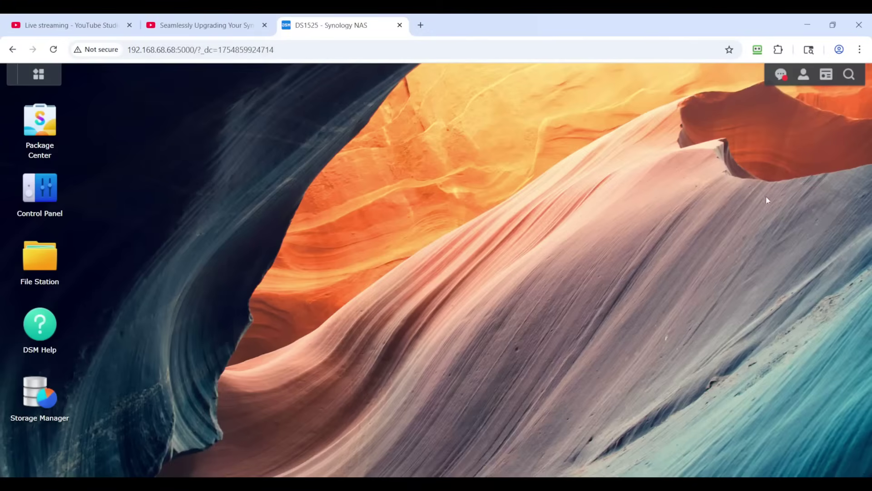
Clear every desktop notification on the newly installed DSM, then bring up Storage Manager
left_click(781, 75)
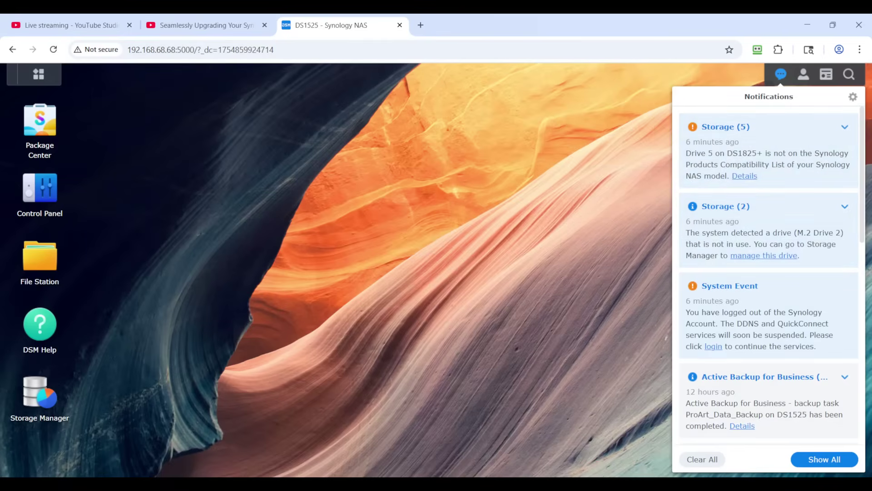
left_click(705, 460)
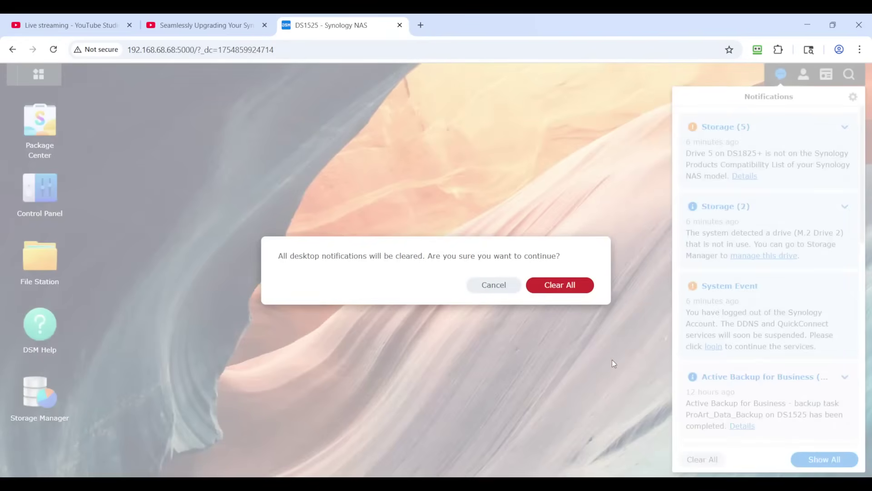
left_click(556, 290)
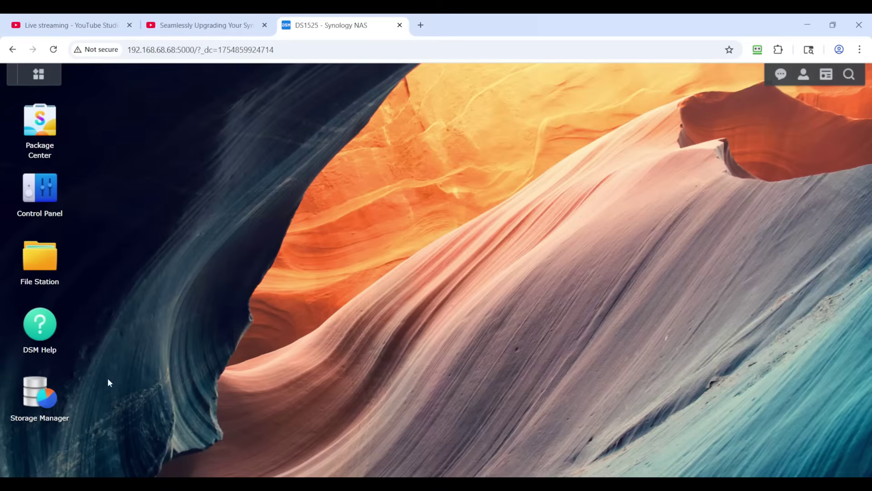
left_click(52, 399)
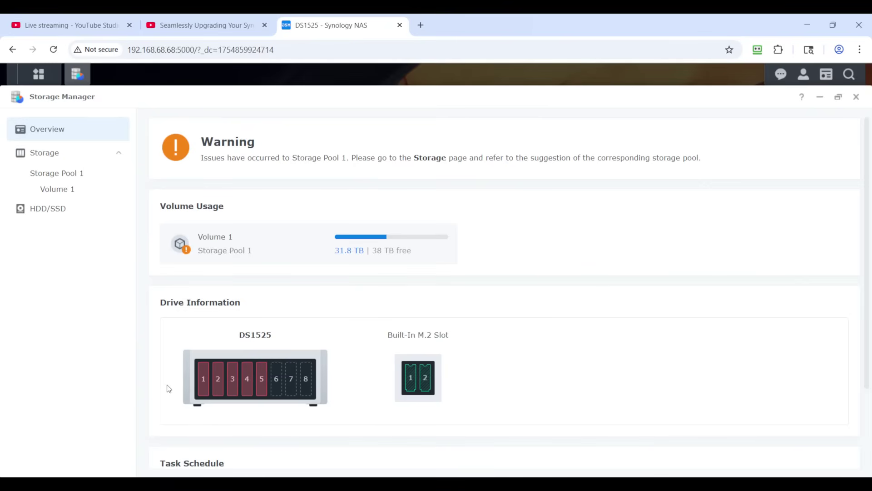
Review the Storage Pool 1 warning, Volume 1 usage and five migrated drives, then close the overview
mouse_move(237, 389)
mouse_move(349, 261)
scroll(306, 417, "down", 2)
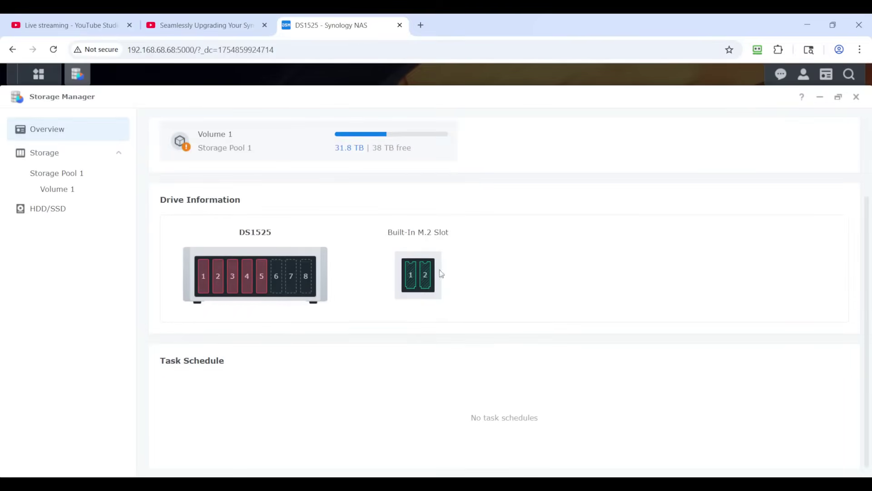
mouse_move(418, 284)
scroll(319, 364, "up", 3)
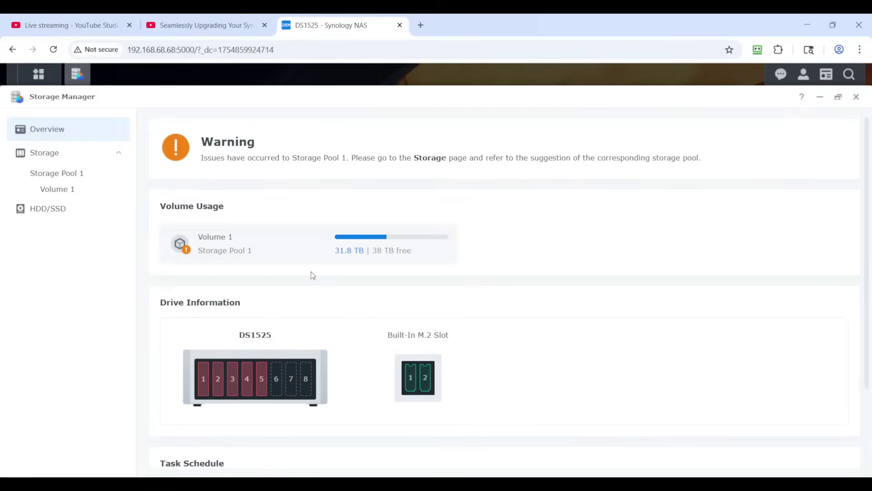
left_click(856, 97)
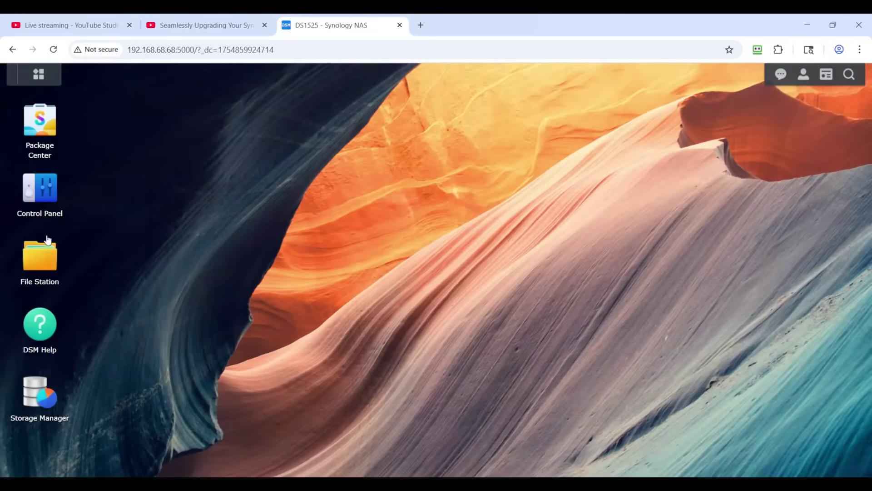
Run the Drive_Compatibility task once from Control Panel's Task Scheduler and reopen Storage Manager
left_click(42, 209)
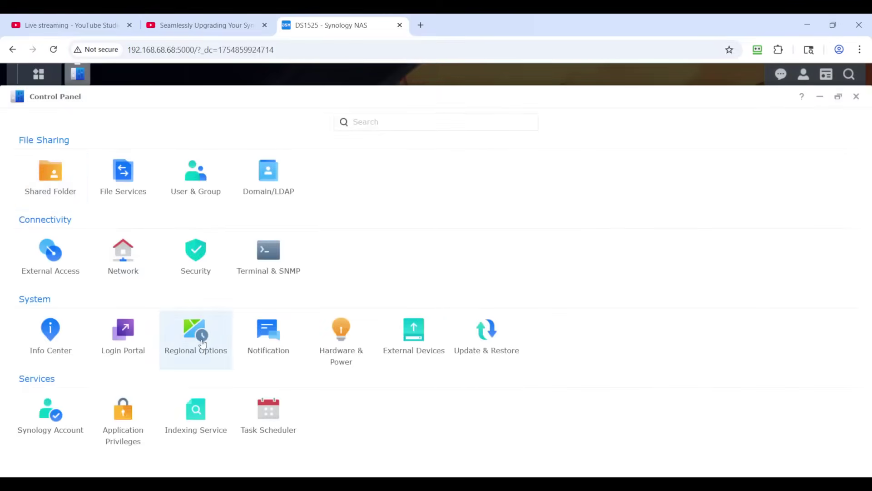
left_click(258, 410)
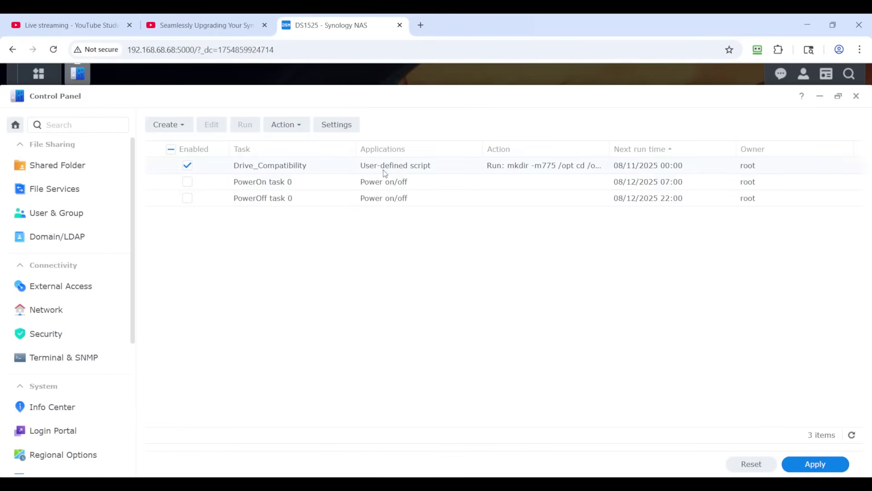
left_click(304, 167)
left_click(240, 130)
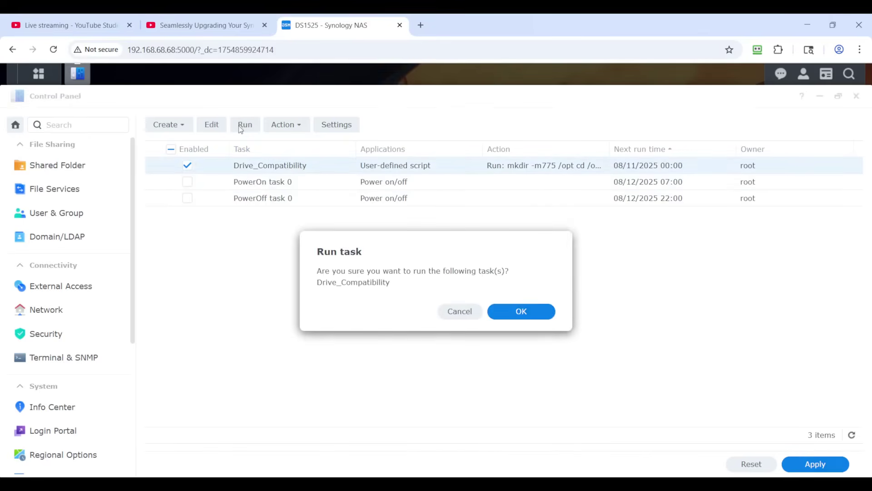
left_click(500, 312)
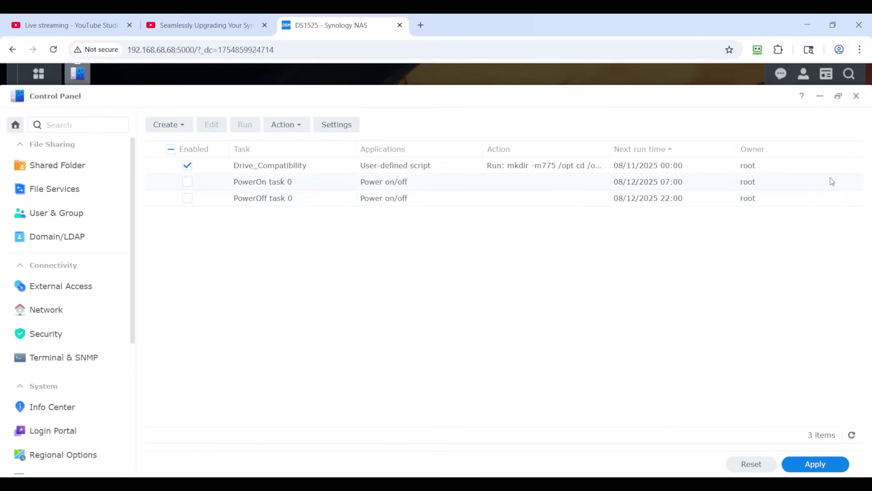
left_click(856, 96)
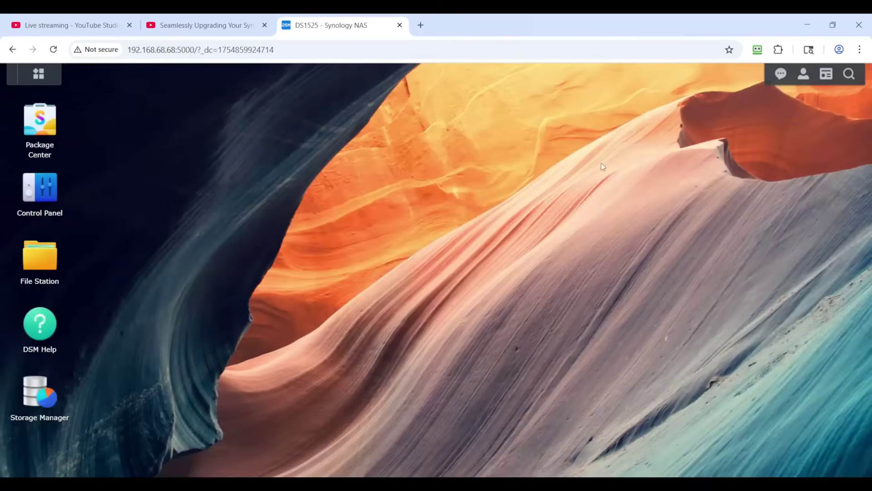
left_click(45, 398)
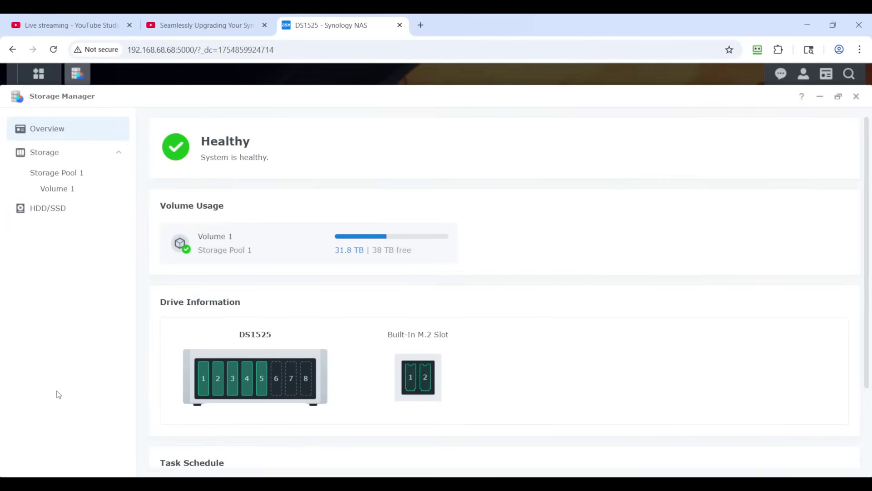
Check the storage overview for the newly inserted Drive 6 in bay 6, then close it
scroll(436, 385, "down", 2)
left_click(857, 96)
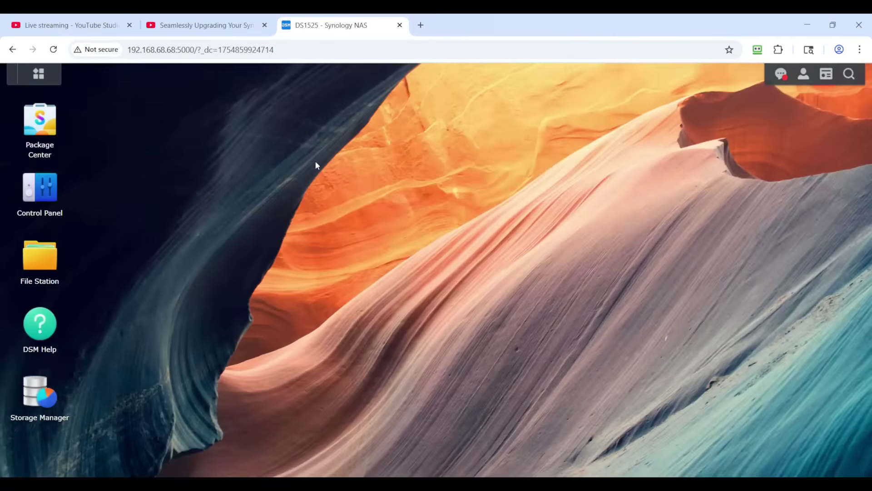
Reopen Storage Manager and select Drive 6 in the HDD/SSD drive list
left_click(54, 399)
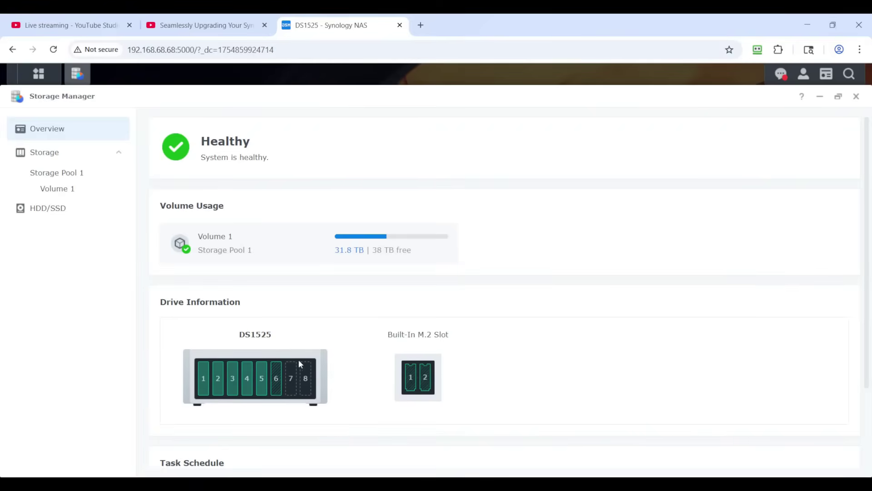
scroll(296, 359, "down", 2)
left_click(57, 172)
left_click(43, 208)
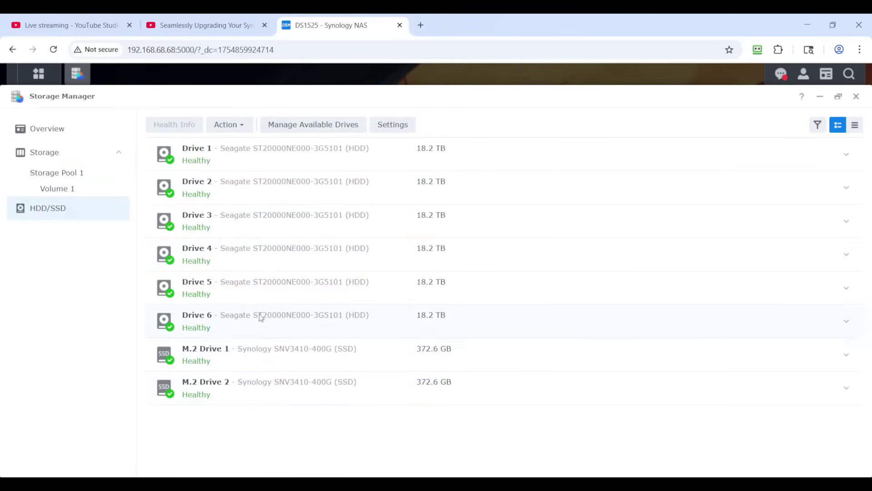
left_click(345, 321)
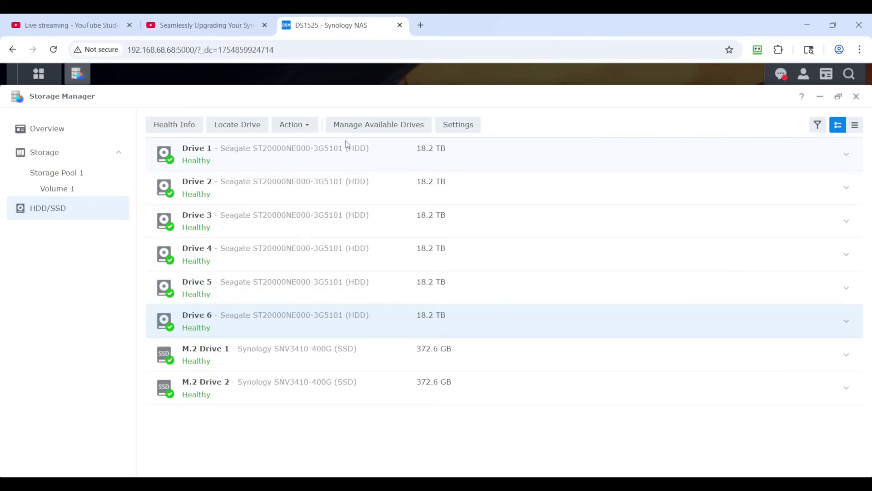
Choose Add drive for storage expansion under Manage Available Drives, targeting Storage Pool 1
left_click(408, 129)
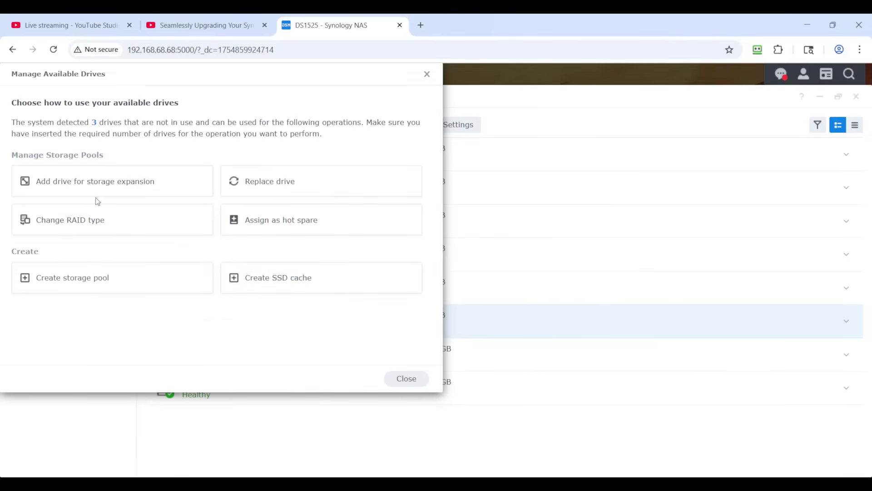
left_click(71, 190)
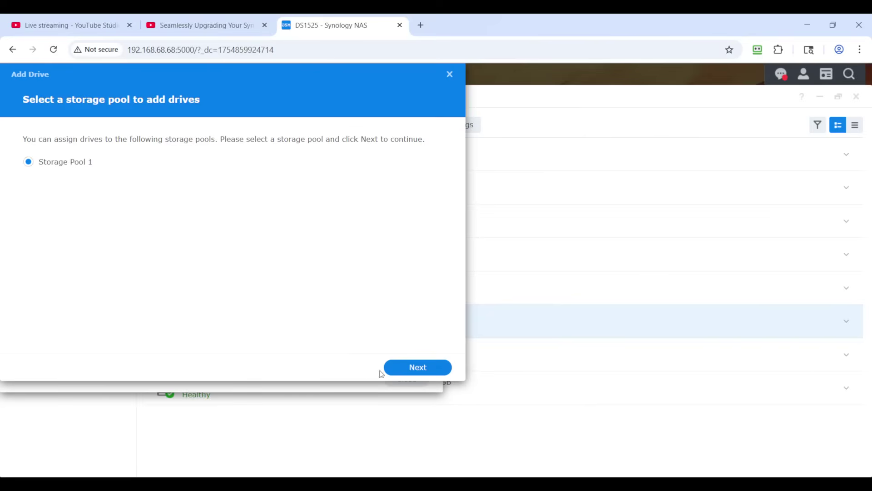
Add Drive 6 to Storage Pool 1 and opt to expand Volume 1 to about 90.9 TB
left_click(406, 366)
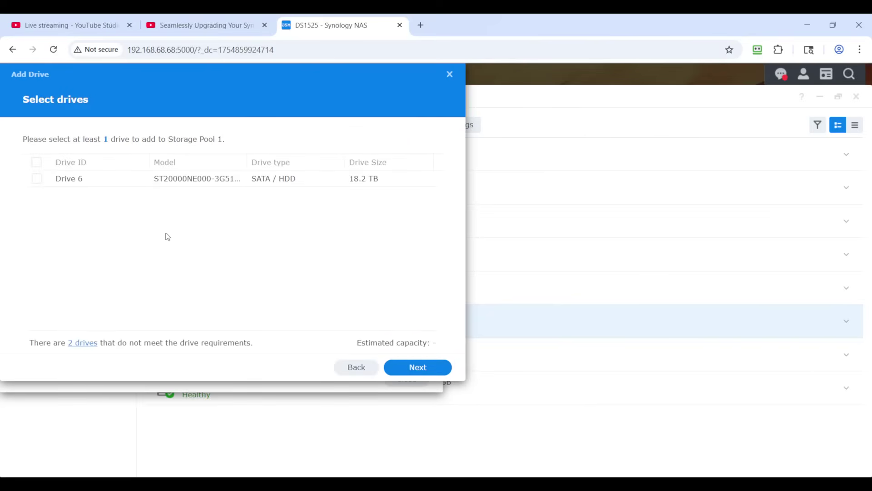
left_click(37, 178)
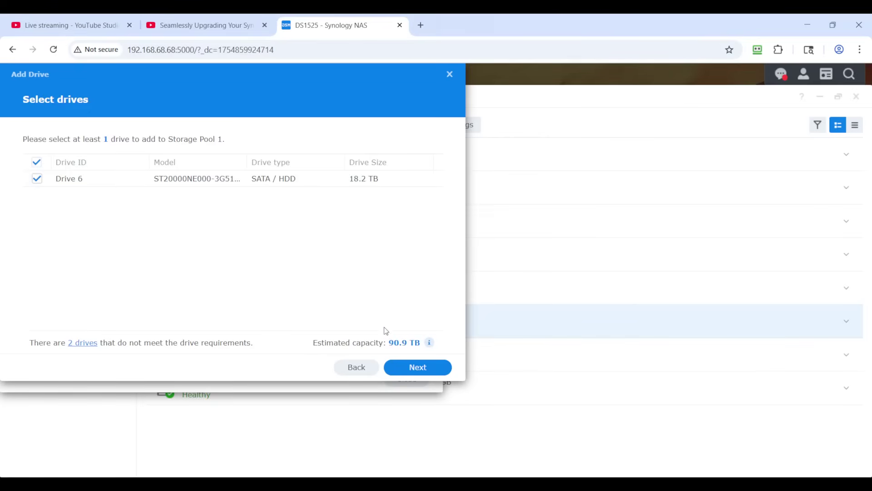
left_click(432, 376)
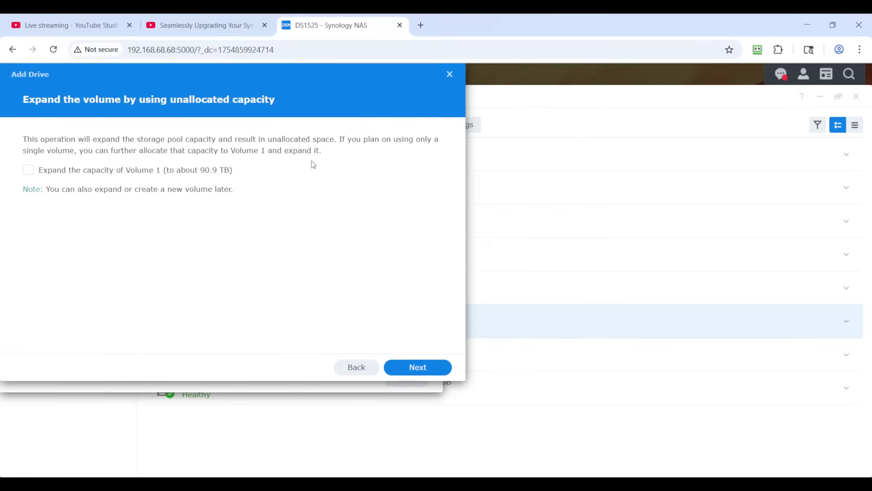
left_click(33, 173)
left_click(414, 371)
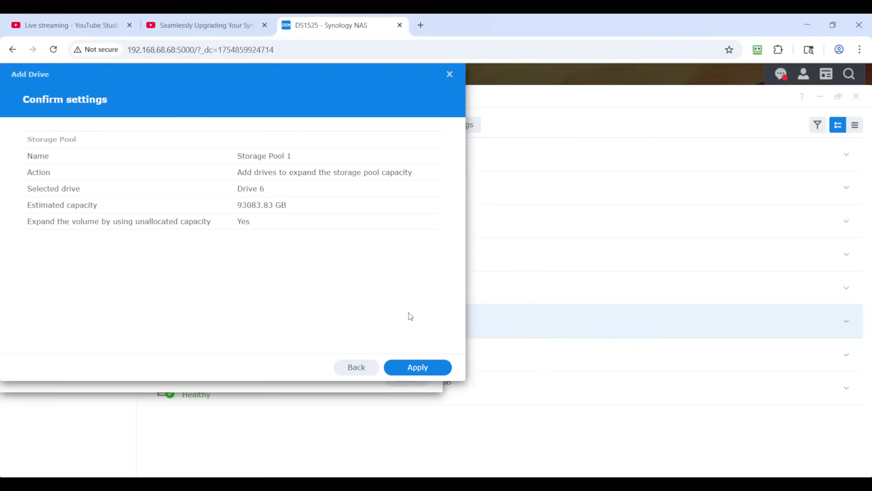
Apply adding Drive 6 to Storage Pool 1, accepting that its data will be erased
left_click(414, 371)
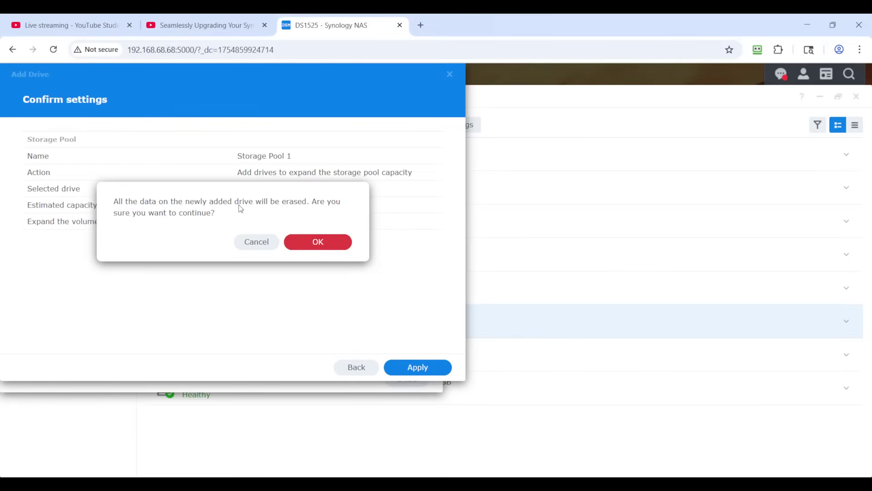
left_click(305, 244)
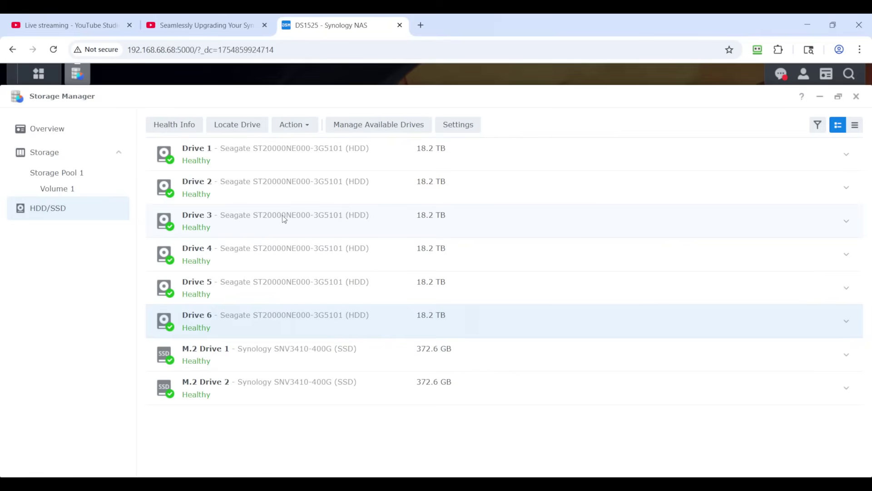
Show Storage Pool 1 with six drives and its adding-drives progress, about 2 days 10 hours left
left_click(66, 191)
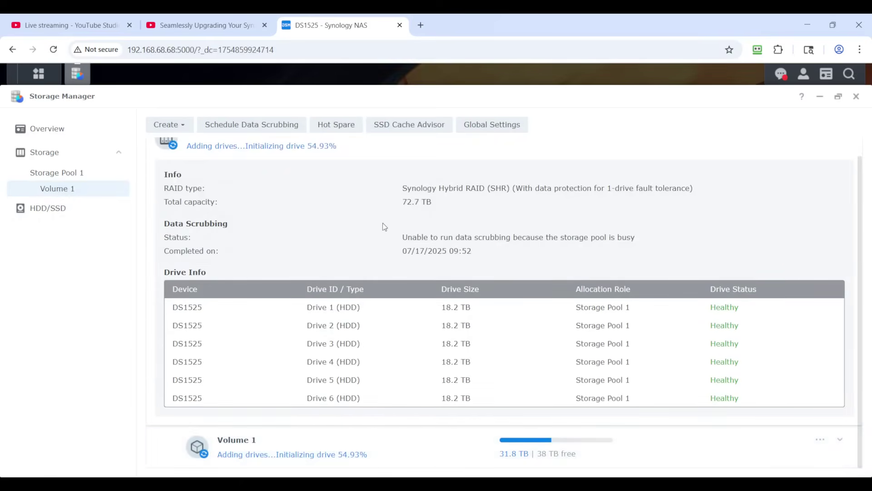
scroll(720, 327, "up", 1)
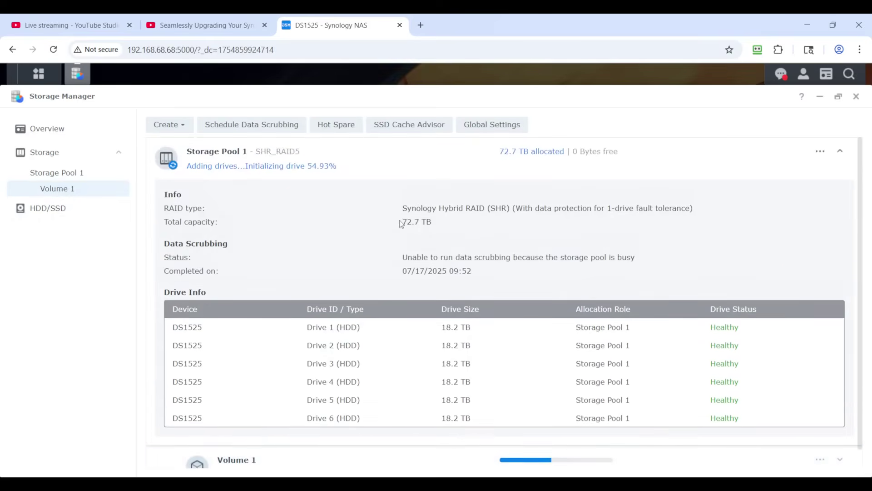